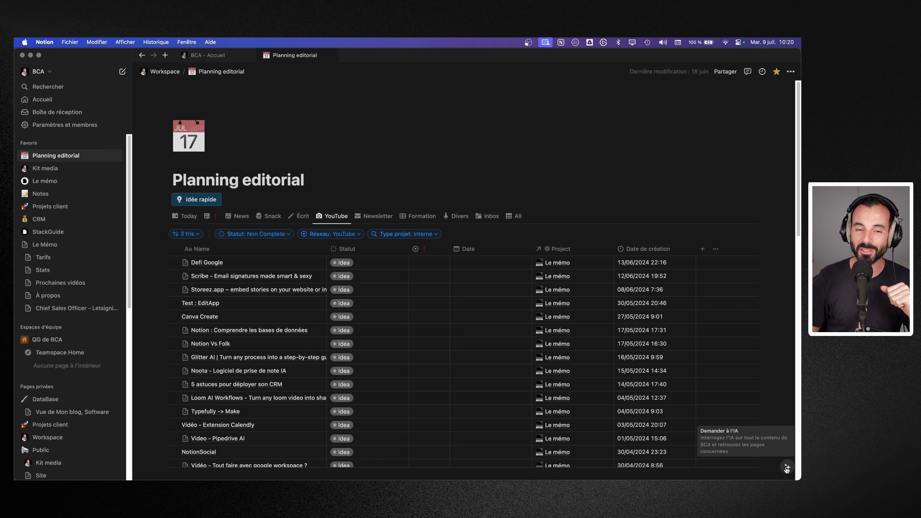
# Open the AI assistant and start a new discussion
pyautogui.click(787, 467)
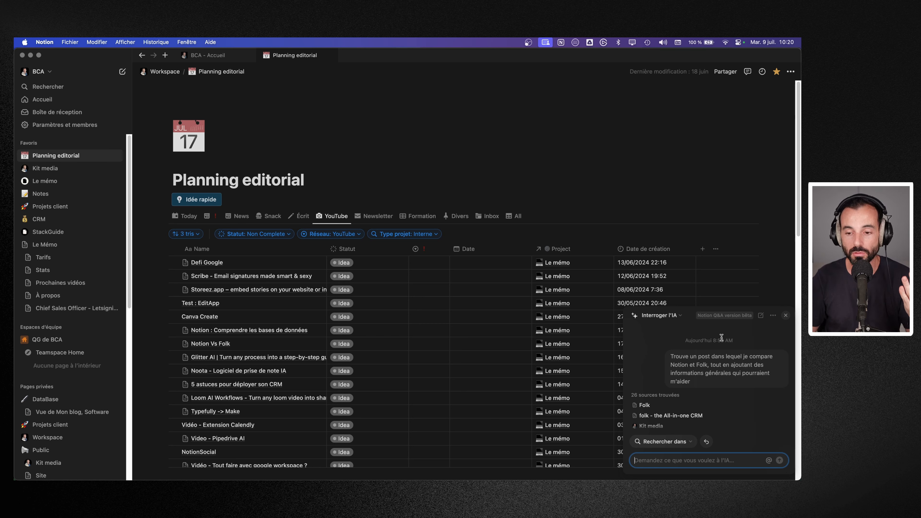
pyautogui.click(761, 316)
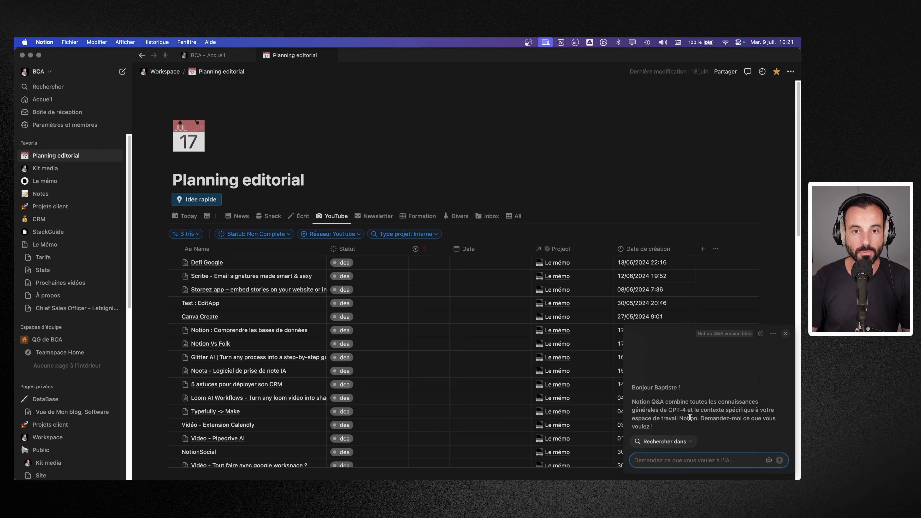
# Try limiting the AI search to the open Planning editorial page, and switch the scope back to all accessible content
pyautogui.click(689, 441)
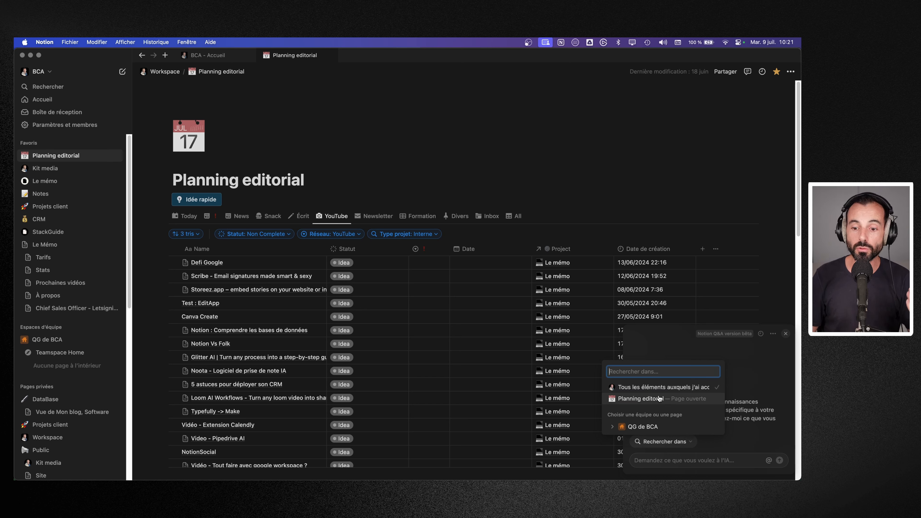
pyautogui.click(659, 399)
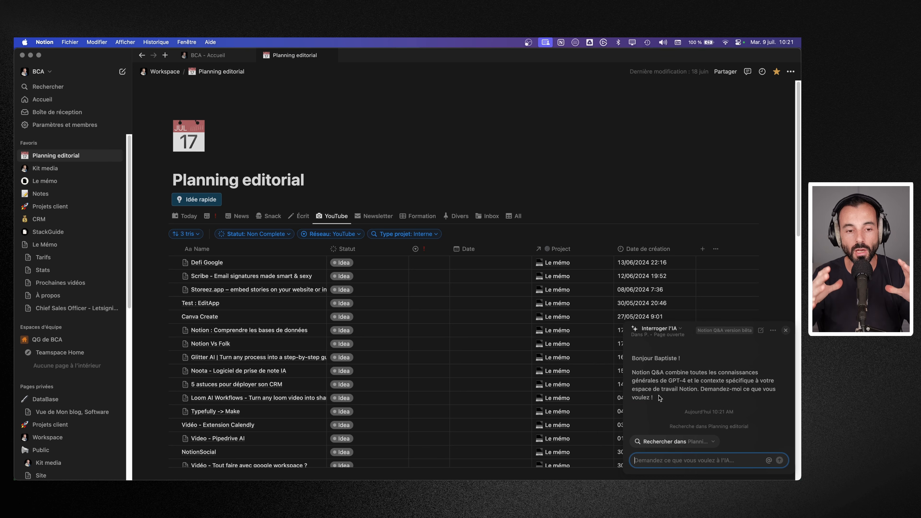
pyautogui.click(687, 441)
pyautogui.click(668, 387)
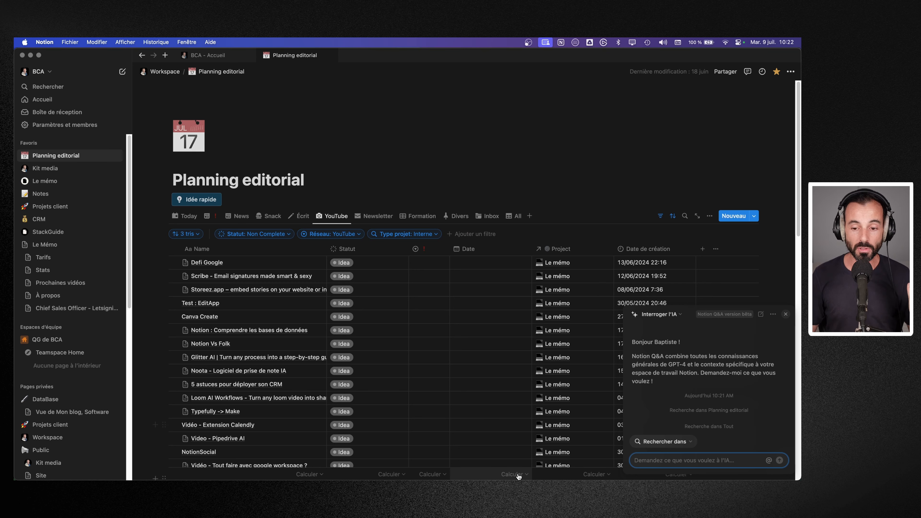
# Ask the AI "Est-ce que tu retrouves un brouillon de vidéo qui compare Notion et Folk" and open the source cited in its answer
pyautogui.write('Est)-ce que tu retrou')
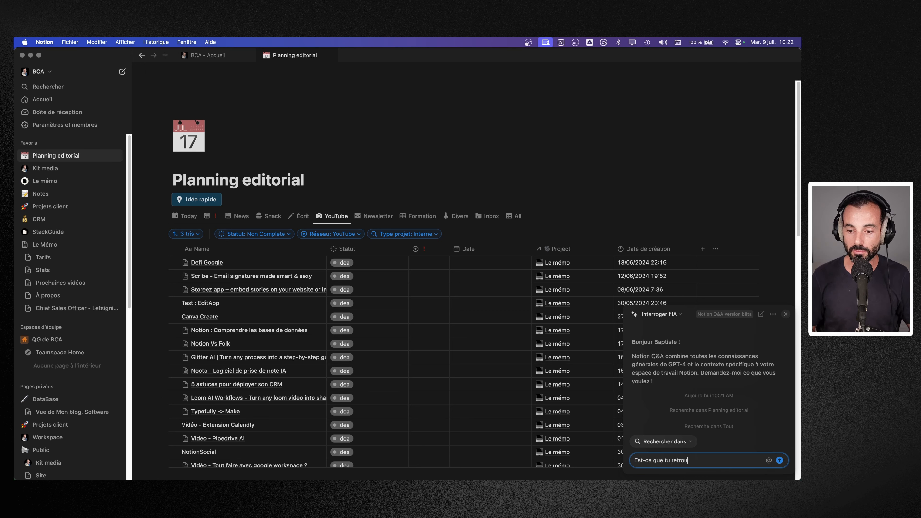
pyautogui.write('es un vro')
pyautogui.press('BackSpace')
pyautogui.press('BackSpace')
pyautogui.press('BackSpace')
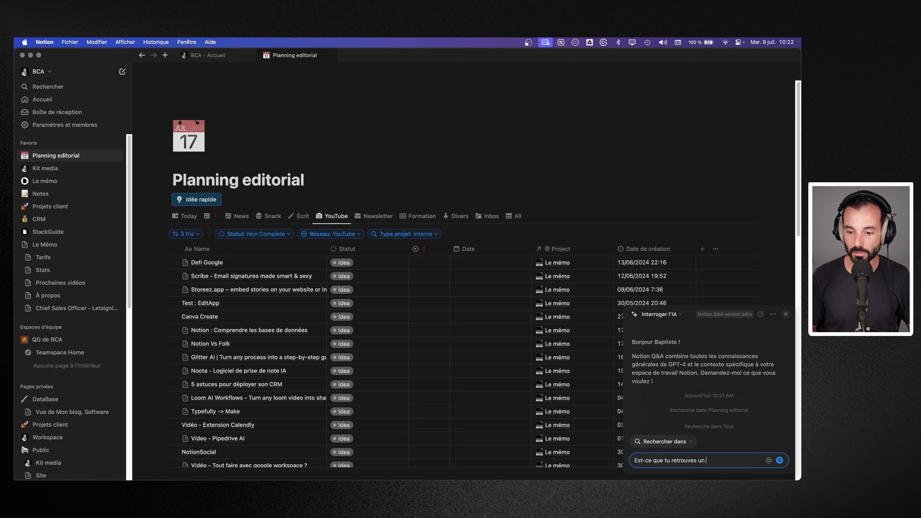
pyautogui.write('brouillon de vidéo q')
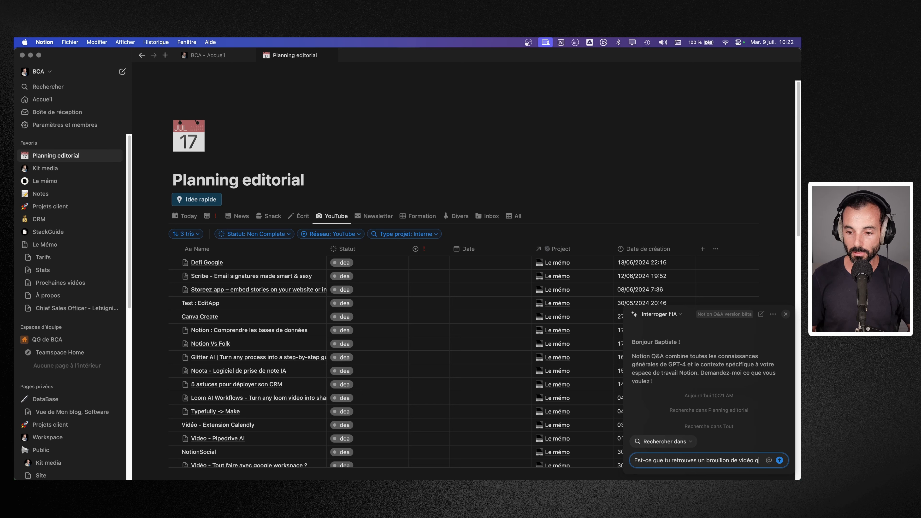
pyautogui.press('capslock')
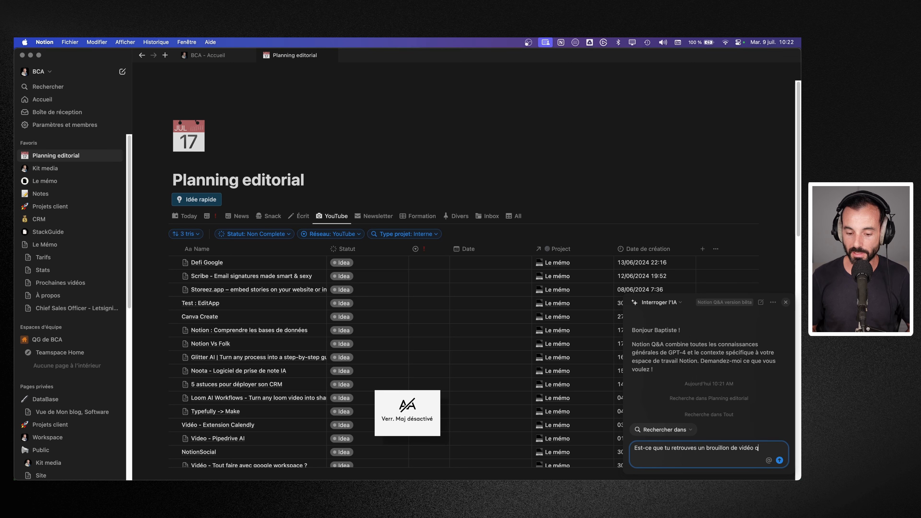
pyautogui.write('idéo qui compare Notion et SFolk')
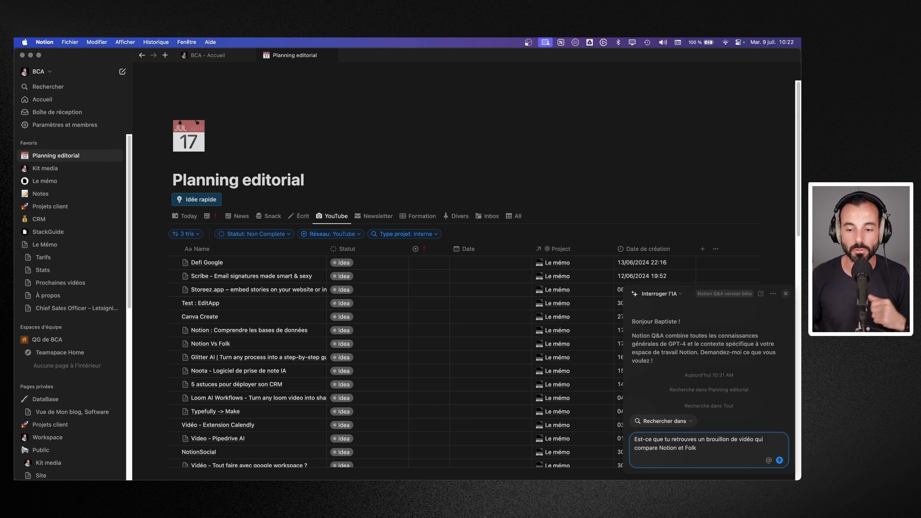
pyautogui.press('Return')
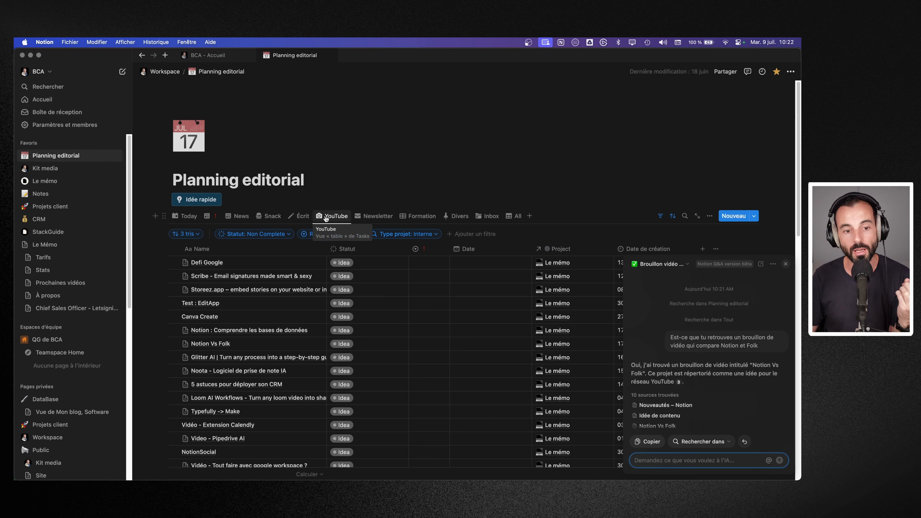
pyautogui.moveTo(679, 383)
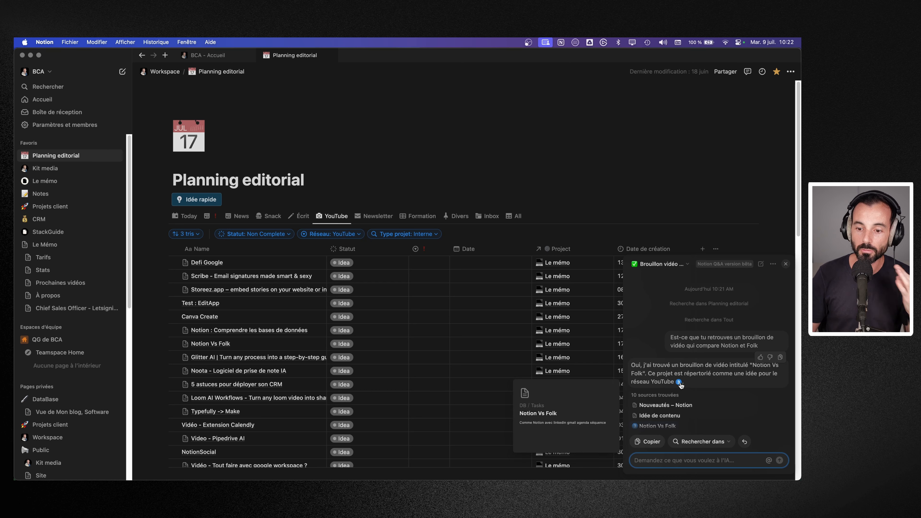
pyautogui.click(679, 383)
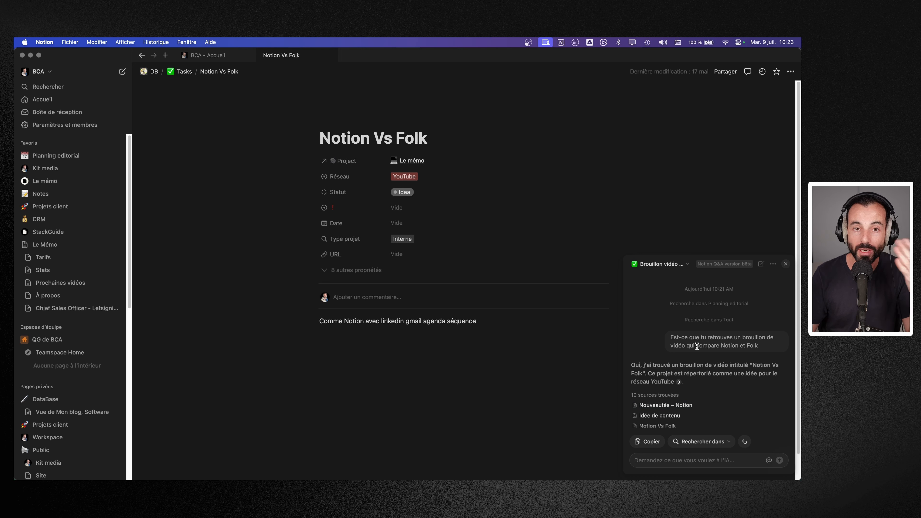
# Ask the AI "Peux-tu me donner des infos générales supplémentaires sur ces 2 outils" as a follow-up question
pyautogui.click(678, 458)
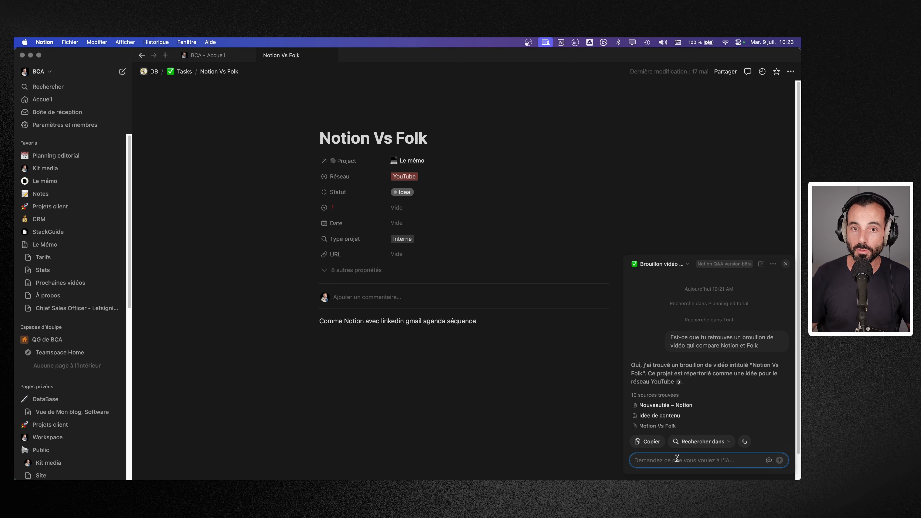
pyautogui.write('Peux')
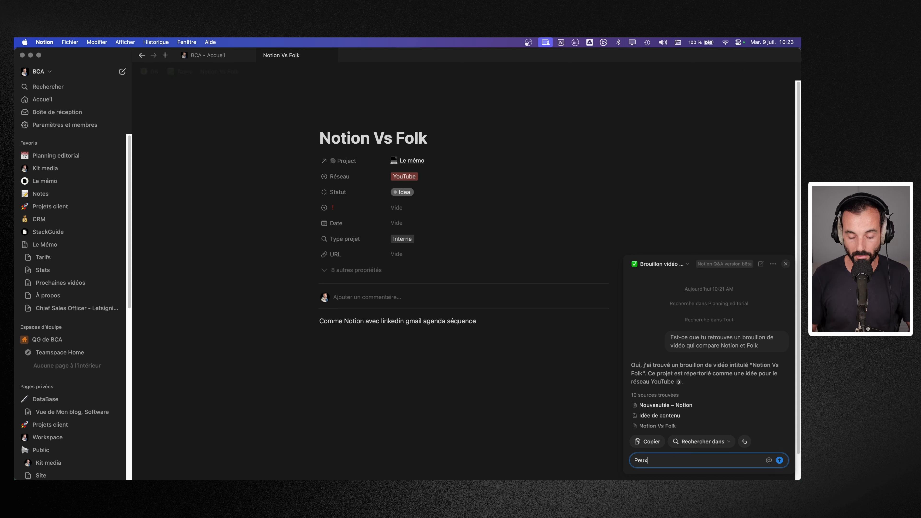
pyautogui.write('-tu me donner des')
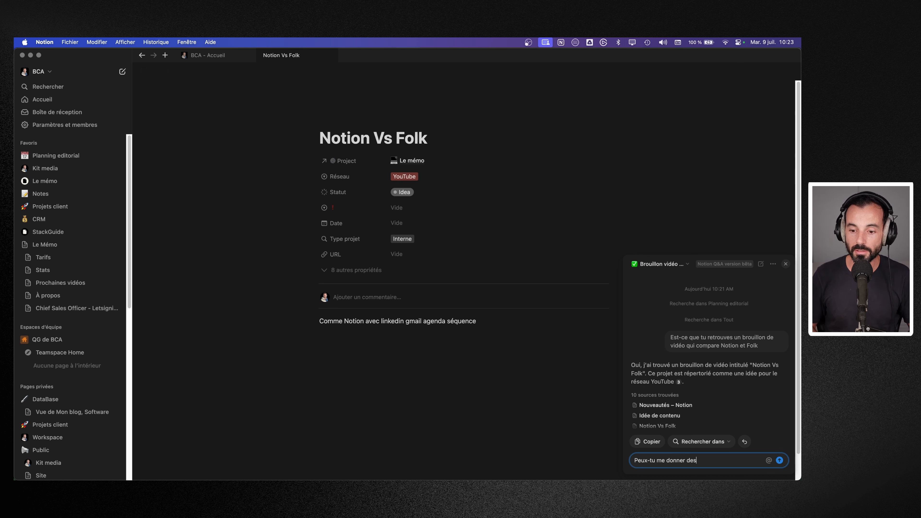
pyautogui.write(' infos générales sp')
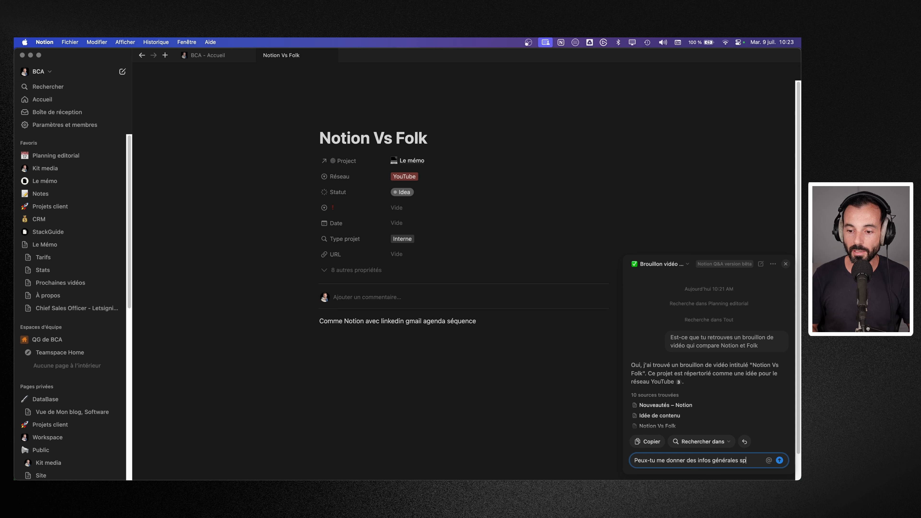
pyautogui.press('BackSpace')
pyautogui.write('upplémen')
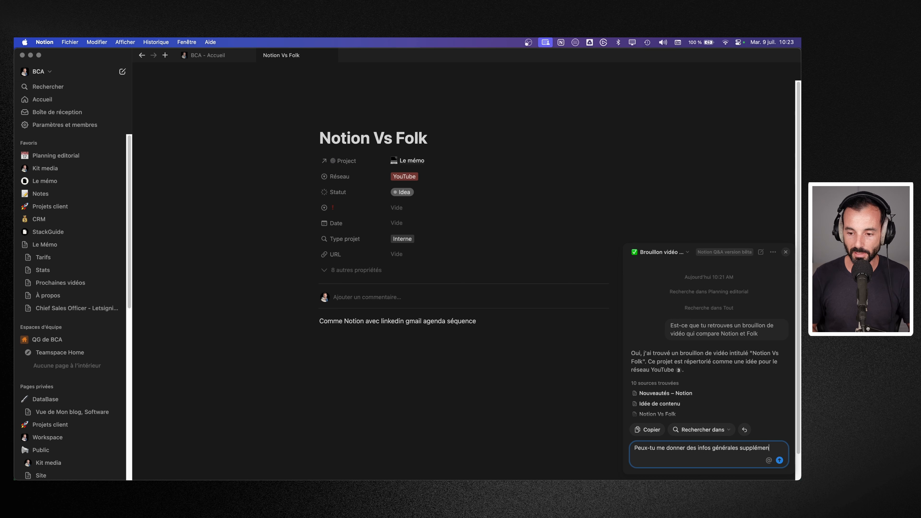
pyautogui.write('taires sur ces 2 outils')
pyautogui.press('Return')
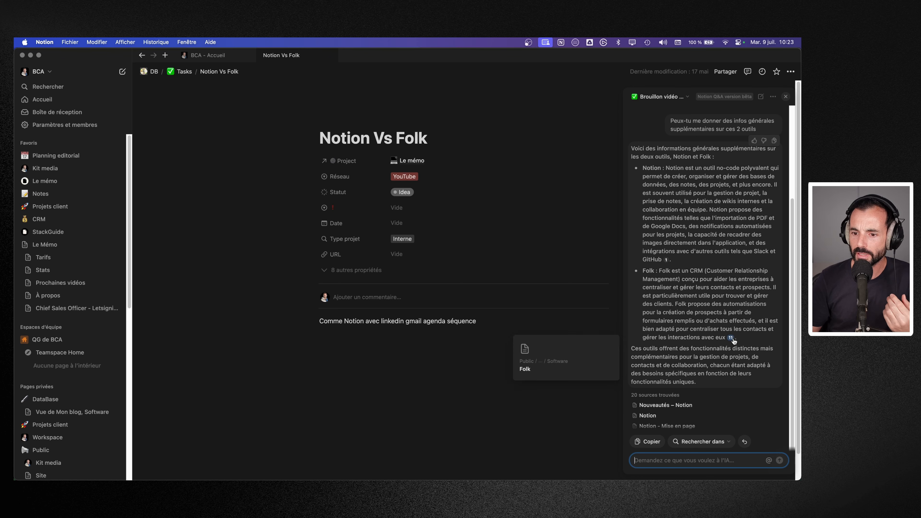
# Check the answer's citations by opening the source page cited for Notion and previewing the one cited for Folk
pyautogui.click(731, 339)
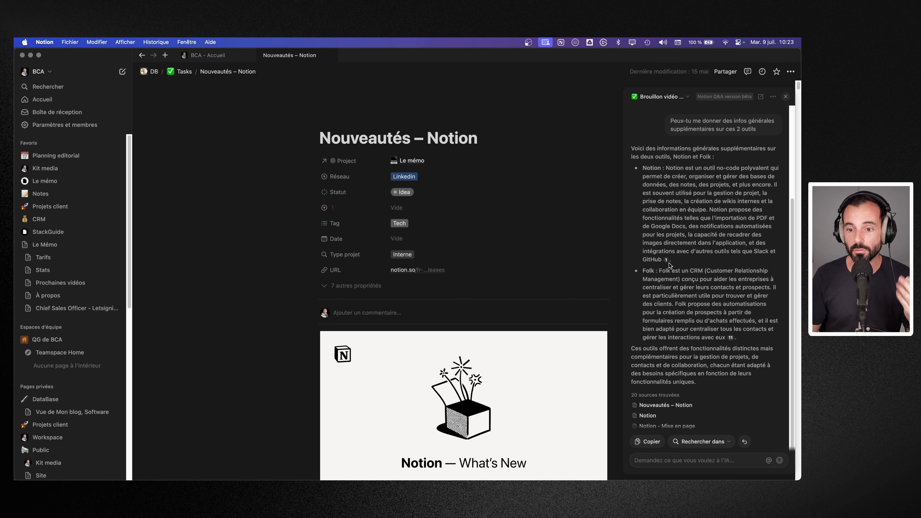
pyautogui.moveTo(668, 260)
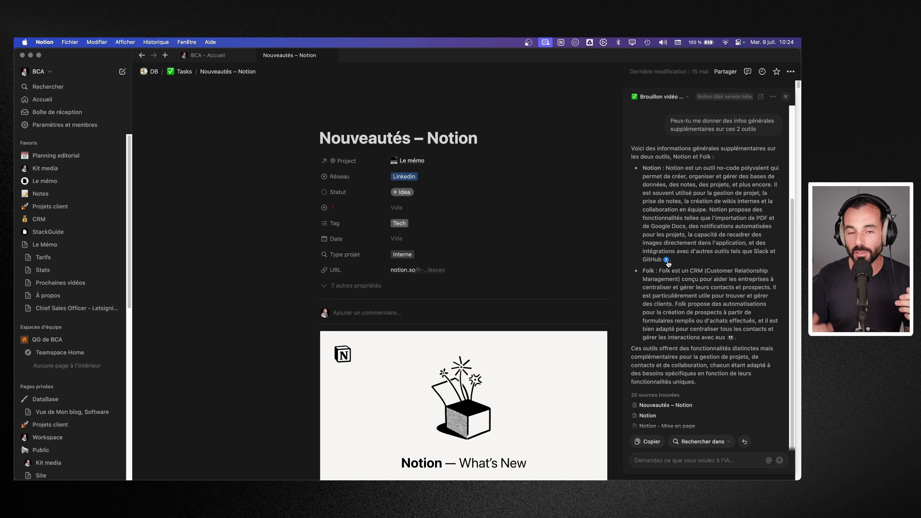
pyautogui.moveTo(730, 338)
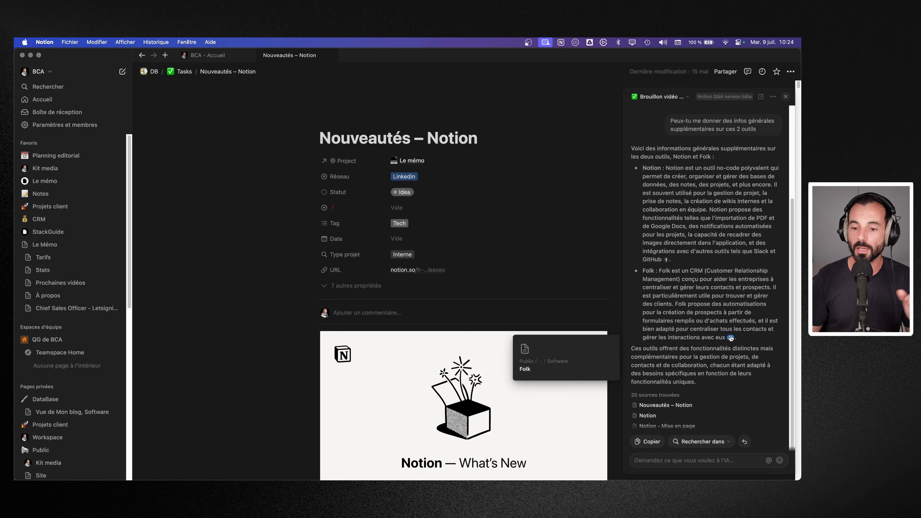
pyautogui.moveTo(677, 408)
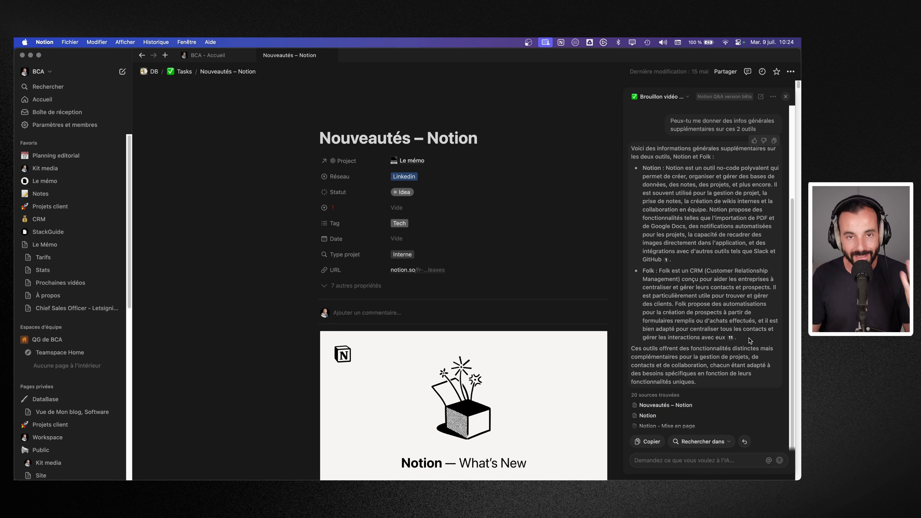
# Ask the AI "Est-ce que tu trouves des informations sur le web concernant Folk CRM ?" in the same discussion
pyautogui.click(680, 464)
pyautogui.write('Est-ce que tu trouves des inf')
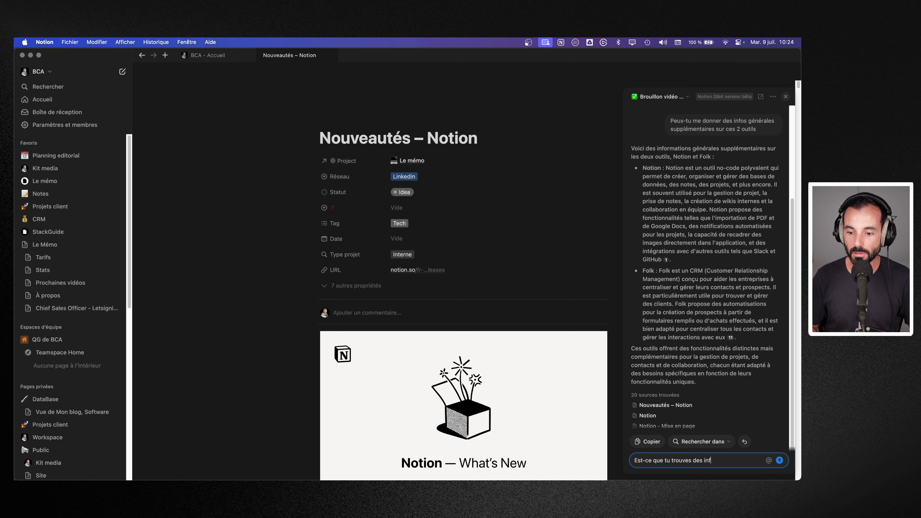
pyautogui.write('ormations sur le web concv')
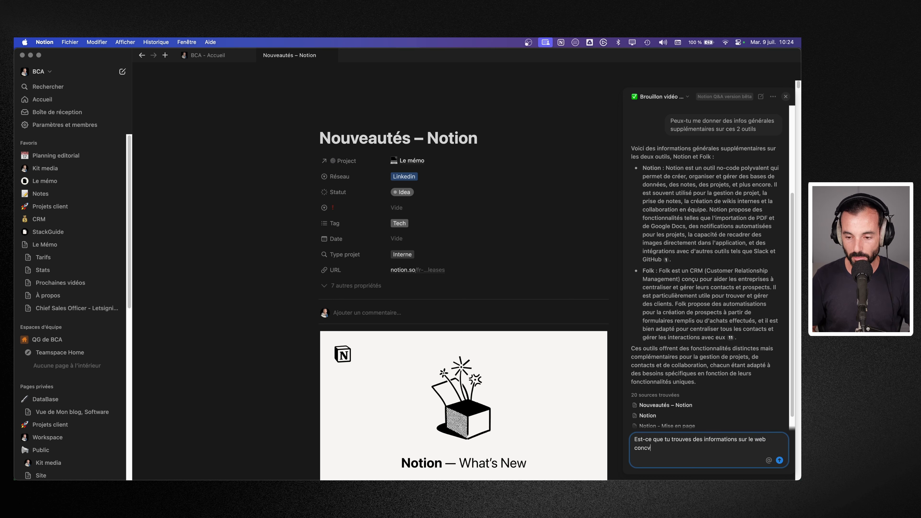
pyautogui.press('BackSpace')
pyautogui.write('ernant Folk CRM ?')
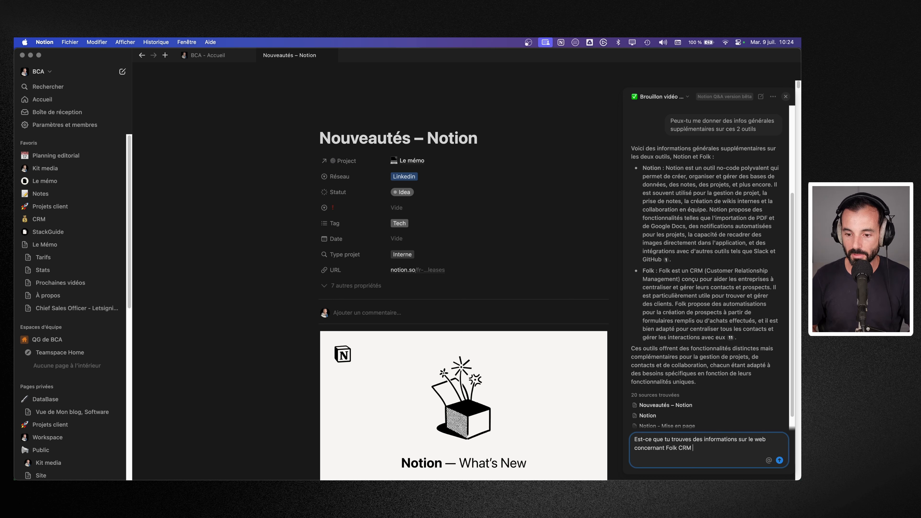
pyautogui.press('Return')
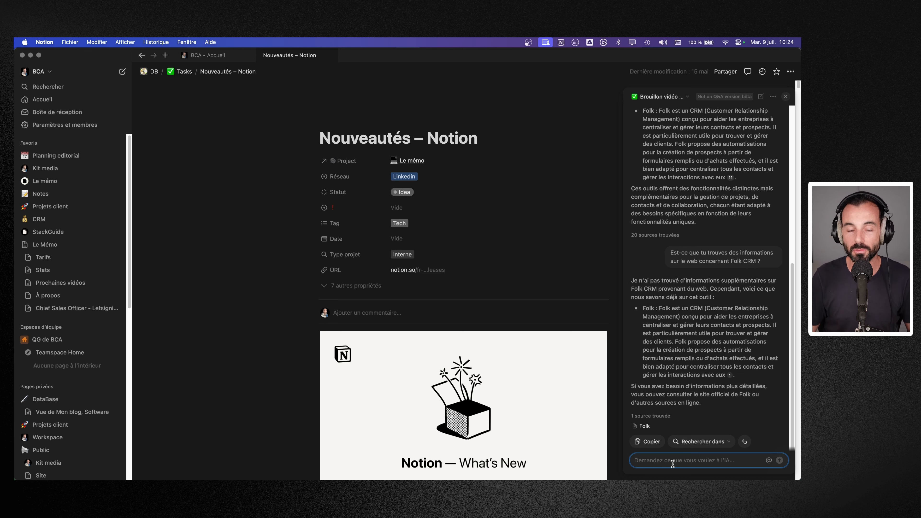
# Ask the AI "Et est-ce que tu as des éléments de comparaison avec ClickUp"
pyautogui.write('Et est')
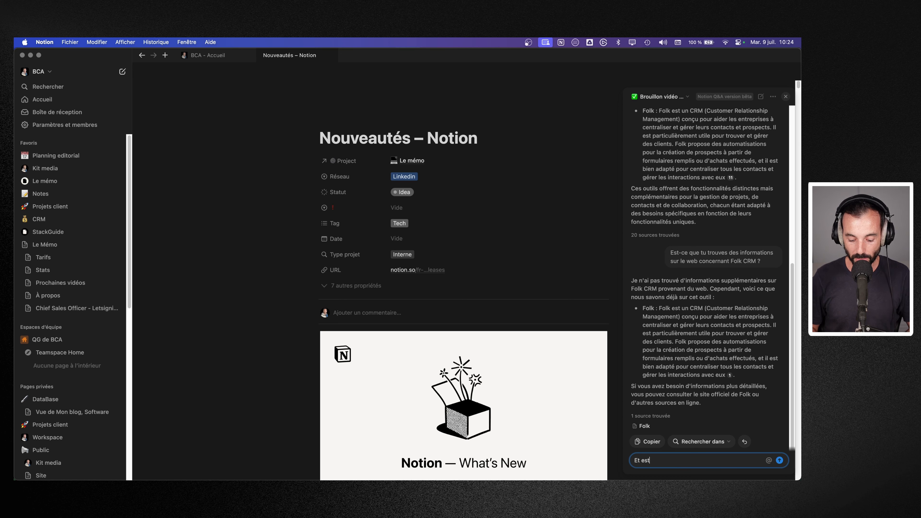
pyautogui.write('-ce que tu as des éléments de comparaison avec ClickUp')
pyautogui.press('Return')
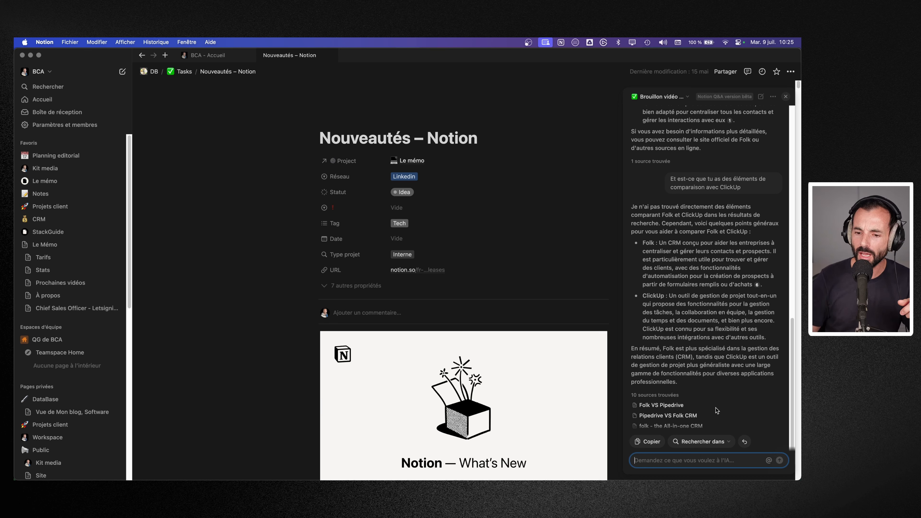
# Expand the list of sources found for the ClickUp comparison and review the answer
pyautogui.click(710, 426)
pyautogui.scroll(-3, 702, 425)
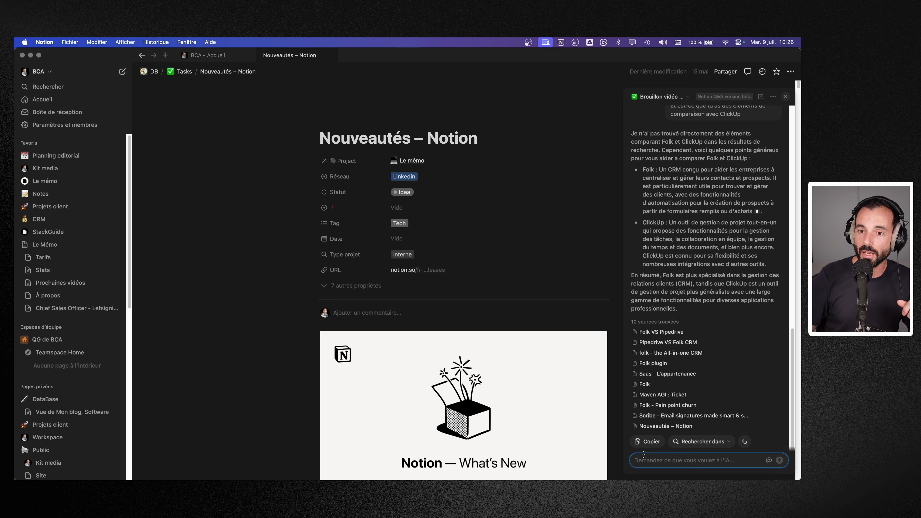
pyautogui.scroll(3, 682, 265)
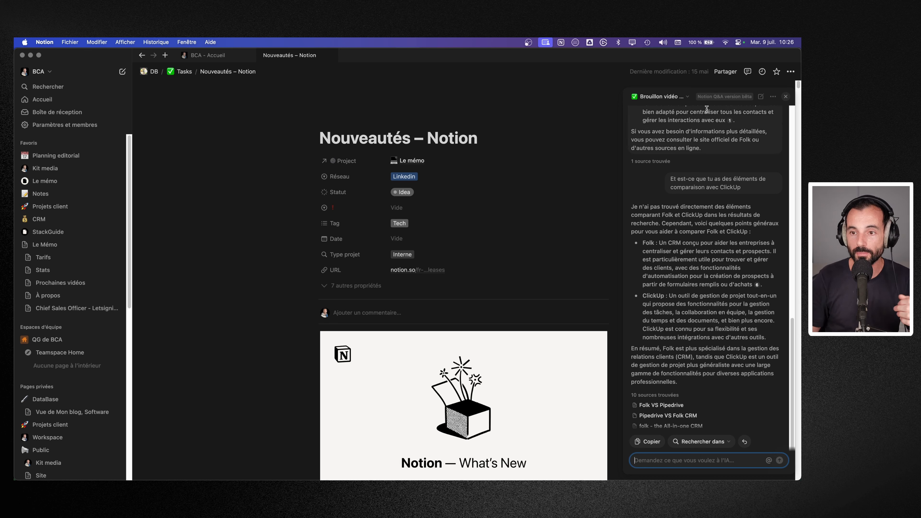
# View the list of all AI discussions and return to the current discussion
pyautogui.click(682, 96)
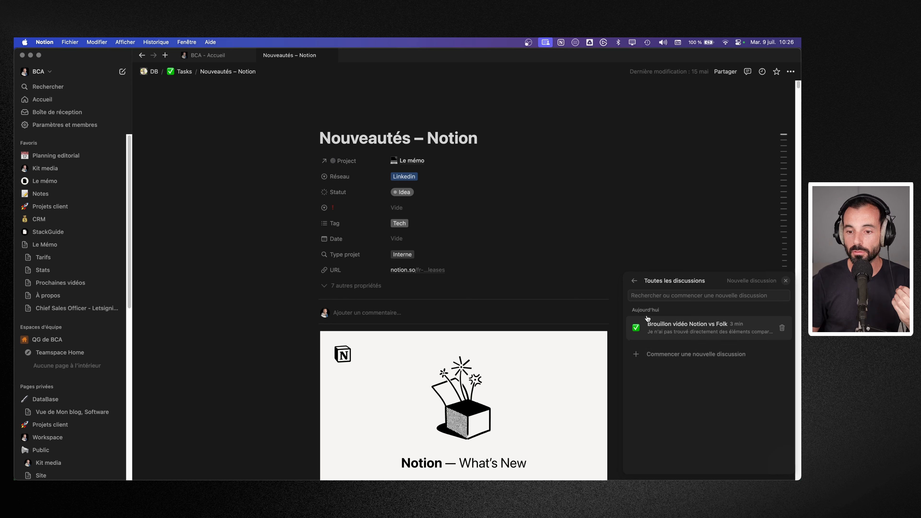
pyautogui.click(636, 282)
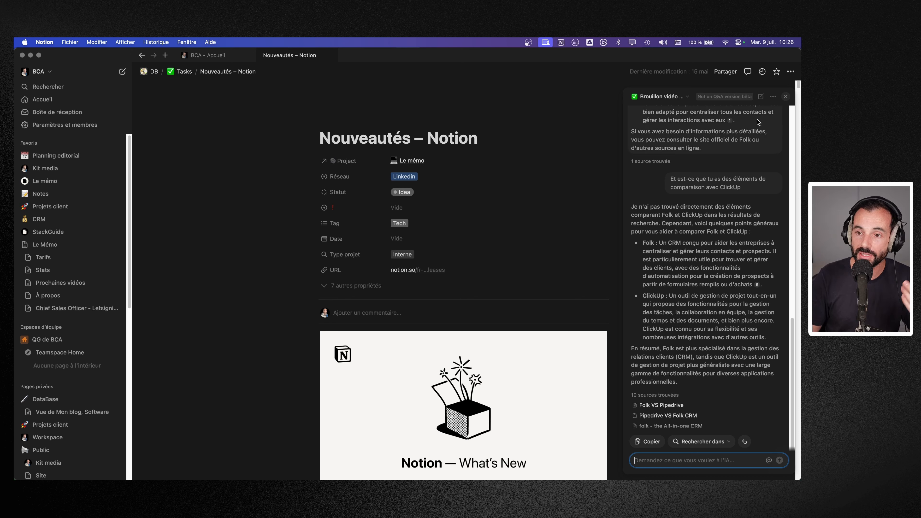
pyautogui.click(773, 102)
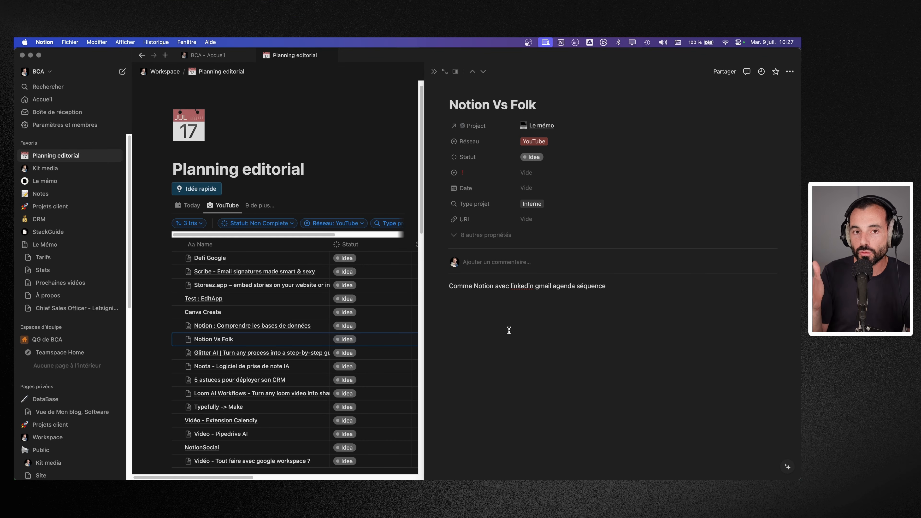
# Add an empty line below the existing note on the Notion Vs Folk page and open the AI discussion
pyautogui.click(634, 299)
pyautogui.press('Return')
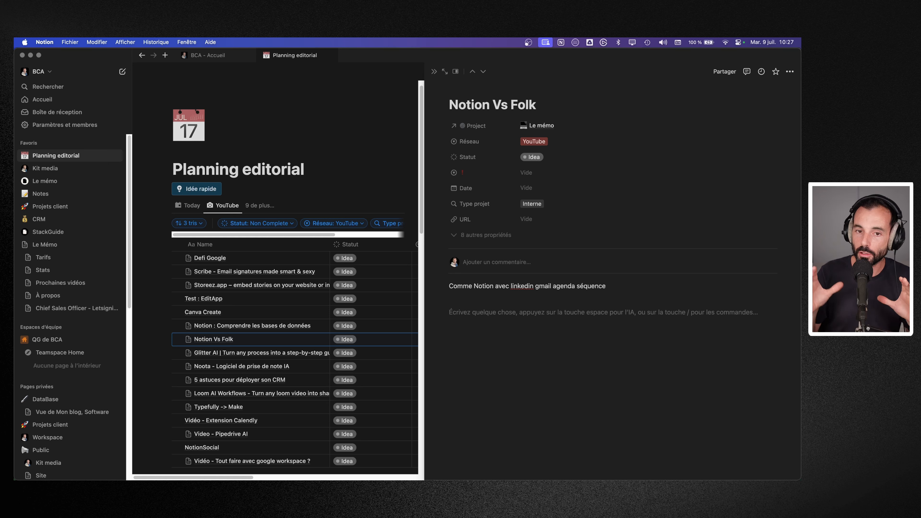
pyautogui.click(788, 468)
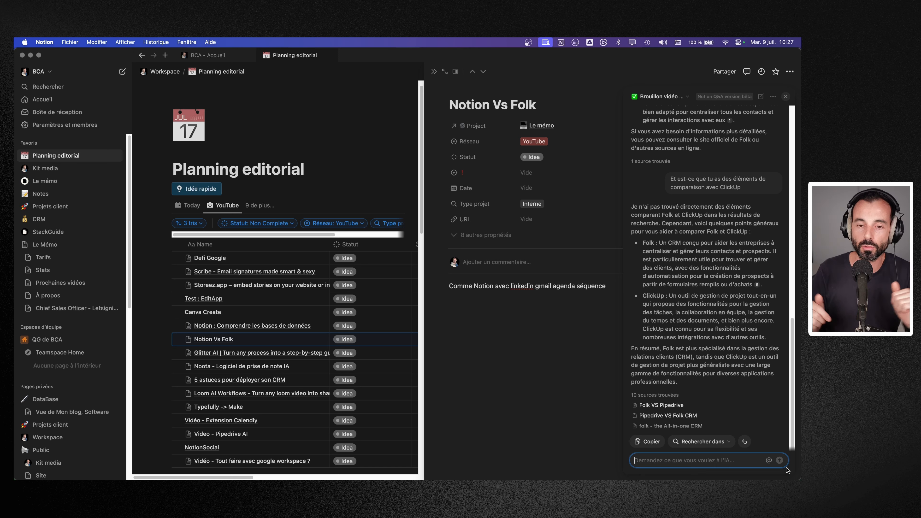
# Have the AI write on the page's empty line with the prompt "Fais moi un comparazif entre ces 2 outils"
pyautogui.click(539, 347)
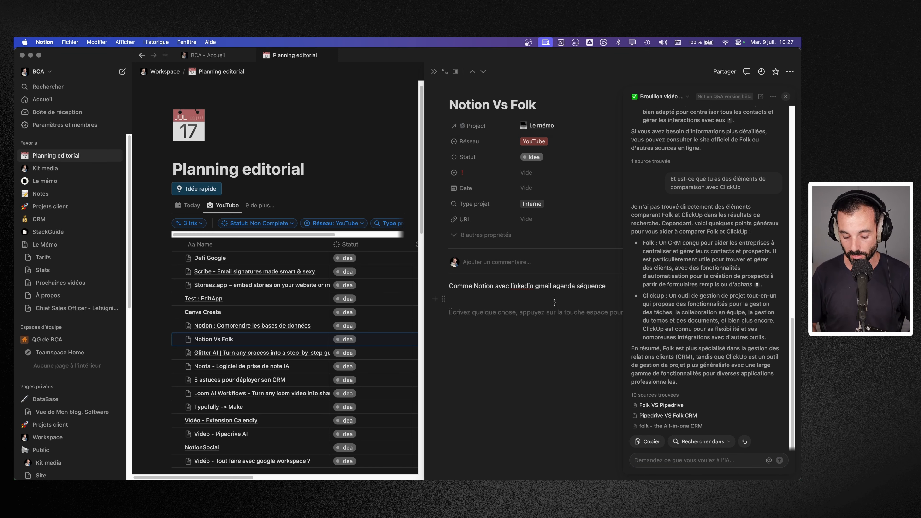
pyautogui.write('/')
pyautogui.scroll(-5, 532, 257)
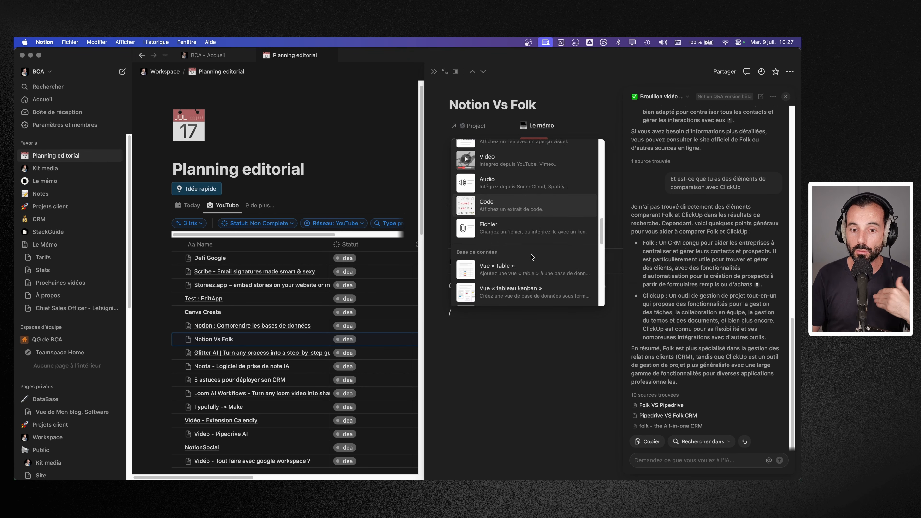
pyautogui.scroll(5, 530, 255)
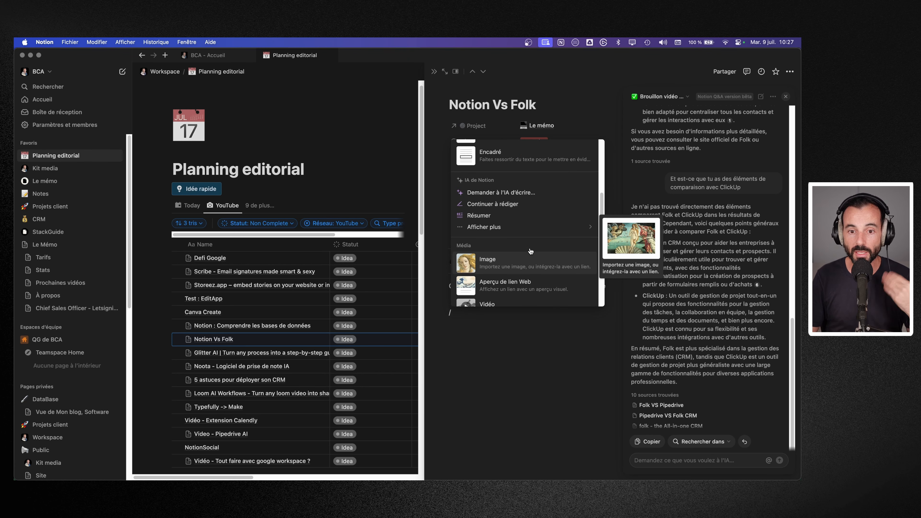
pyautogui.click(501, 192)
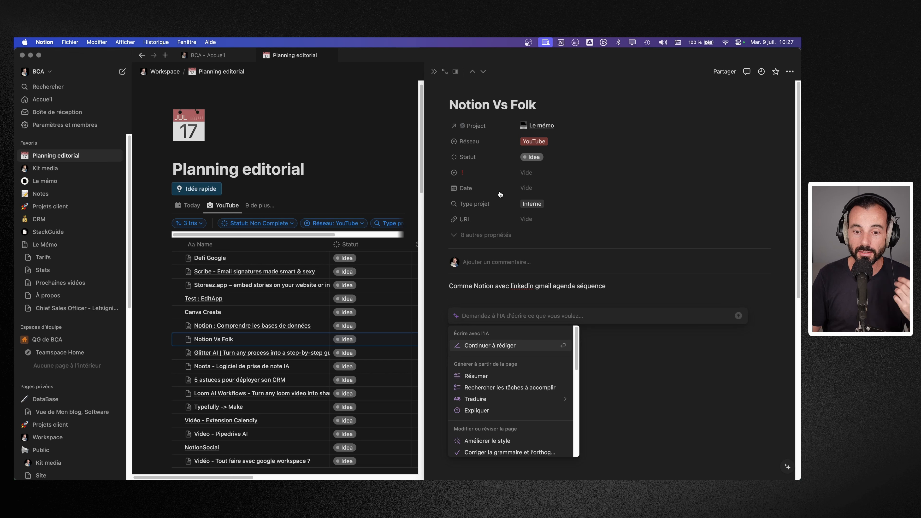
pyautogui.write('Fais mpoi')
pyautogui.press('BackSpace')
pyautogui.press('BackSpace')
pyautogui.press('BackSpace')
pyautogui.write('oi un comparazif entre ces 2 outils')
pyautogui.press('Return')
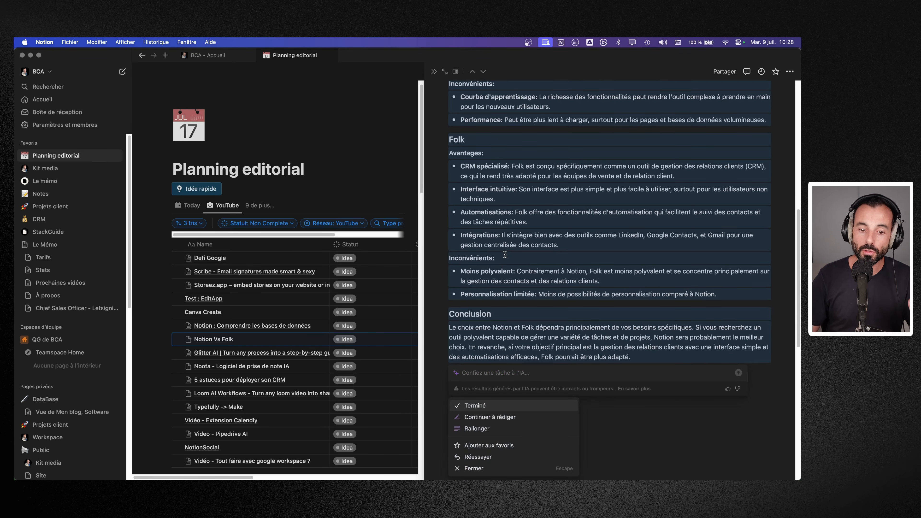
# Review the generated comparison's advantages, drawbacks and conclusion for Notion and Folk alongside the page title and original note
pyautogui.scroll(7, 510, 261)
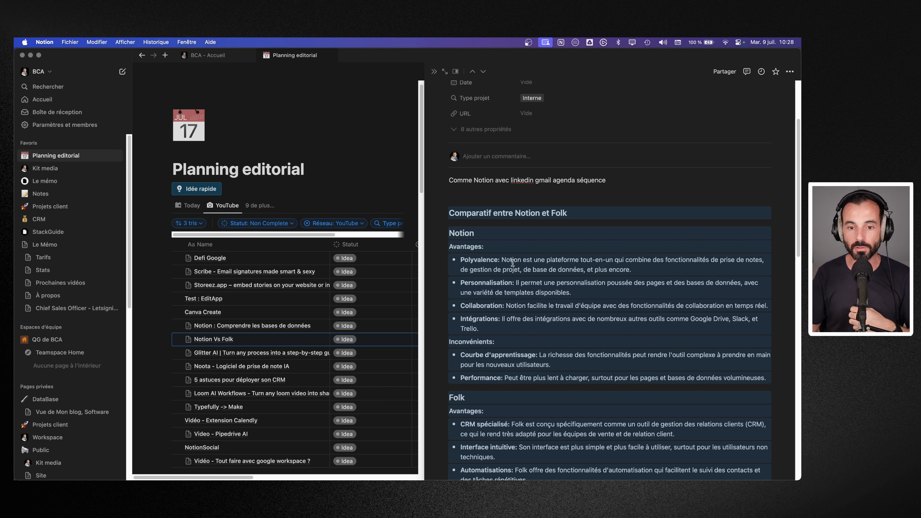
pyautogui.scroll(-5, 525, 259)
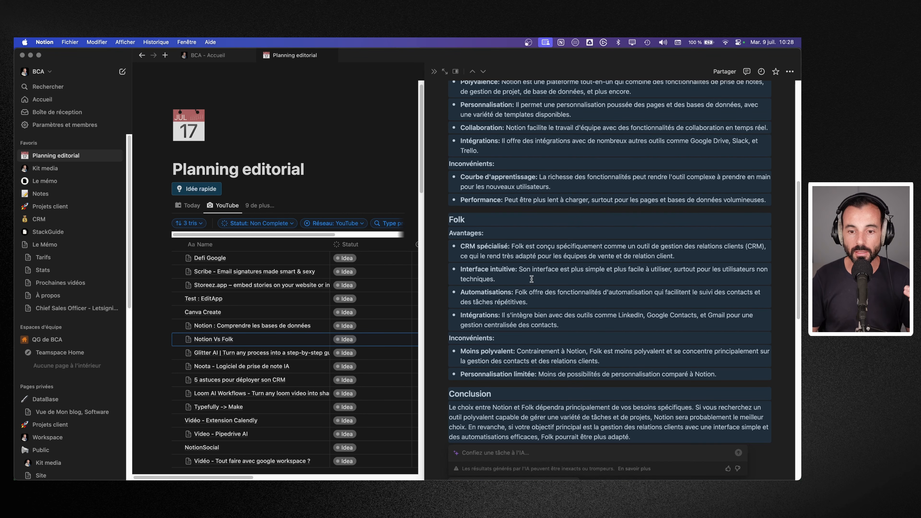
pyautogui.scroll(8, 531, 279)
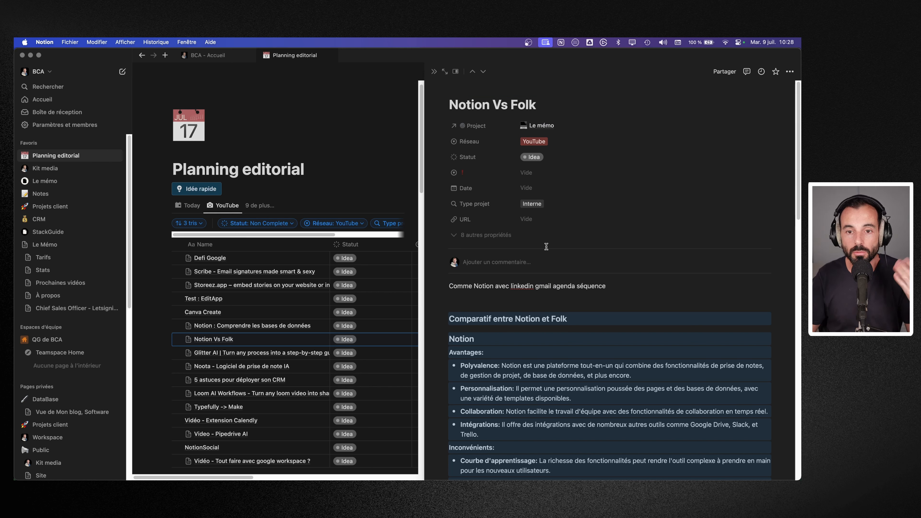
pyautogui.scroll(-3, 505, 301)
pyautogui.scroll(3, 482, 298)
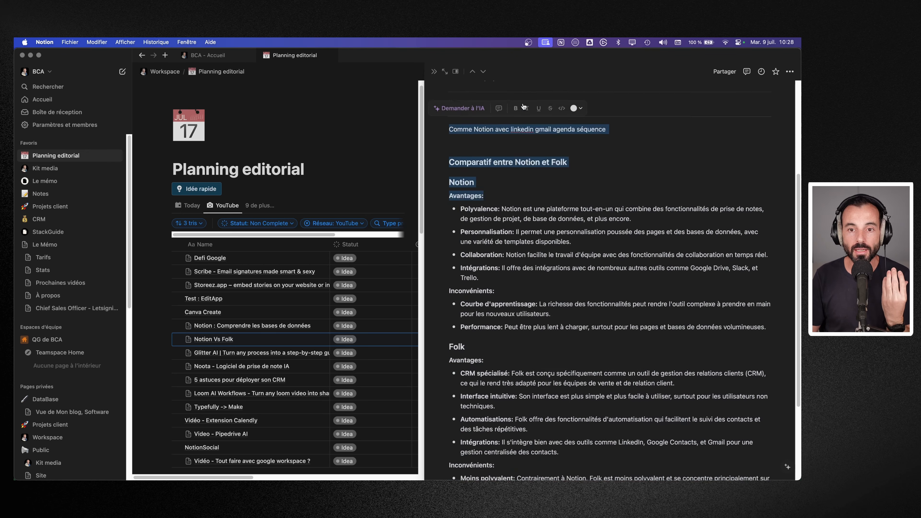
pyautogui.scroll(5, 526, 192)
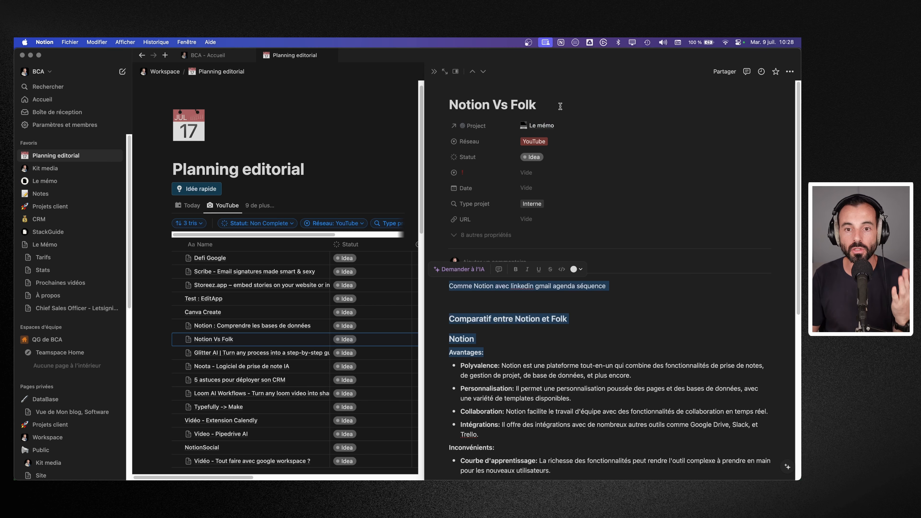
pyautogui.scroll(-6, 557, 289)
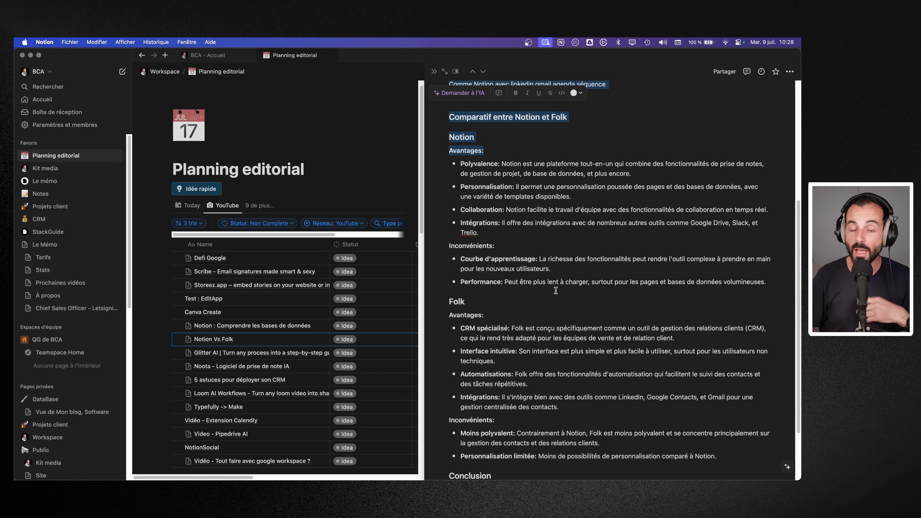
pyautogui.scroll(-2, 555, 291)
pyautogui.scroll(10, 559, 294)
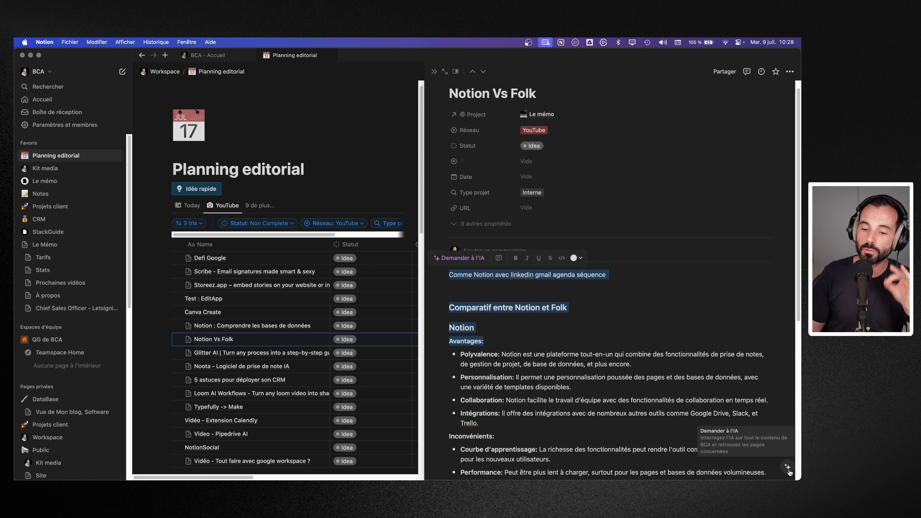
pyautogui.moveTo(790, 480)
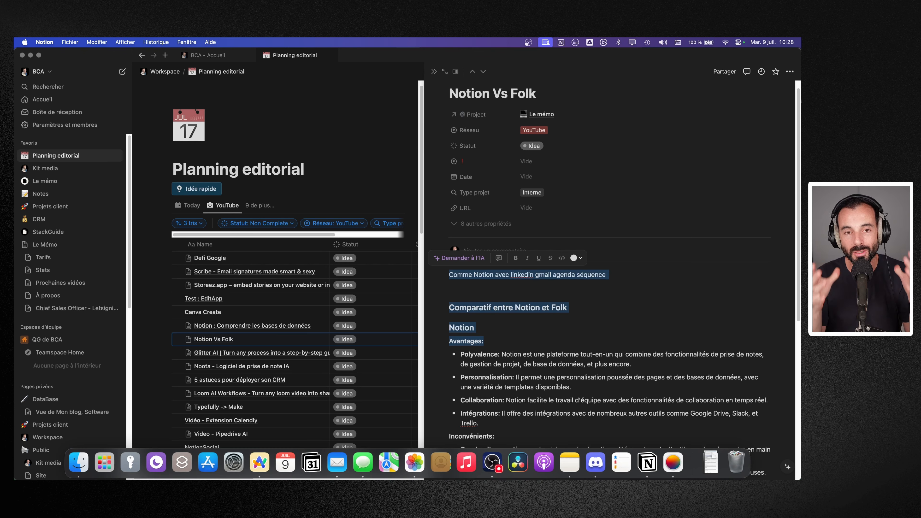